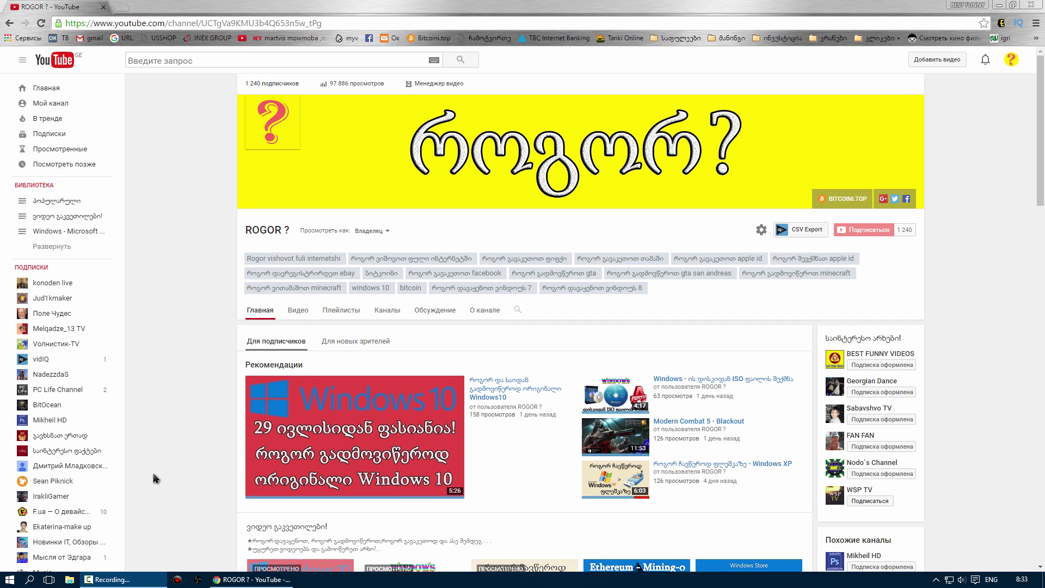
Step: Open the Windows Start menu from the taskbar over the YouTube page
left_click(8, 580)
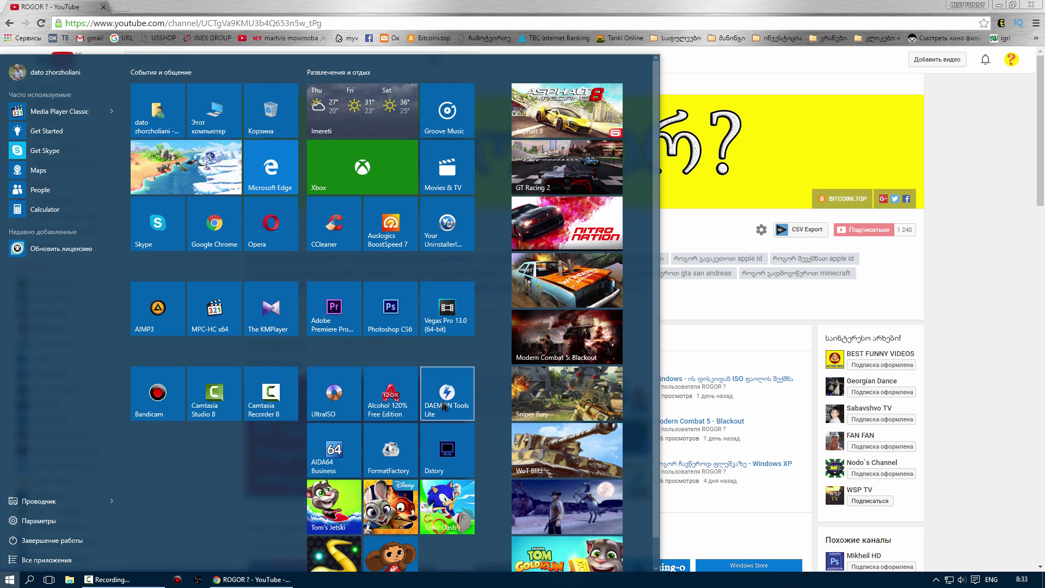
Step: Launch DAEMON Tools Lite, position its window, and minimize Chrome
key("super")
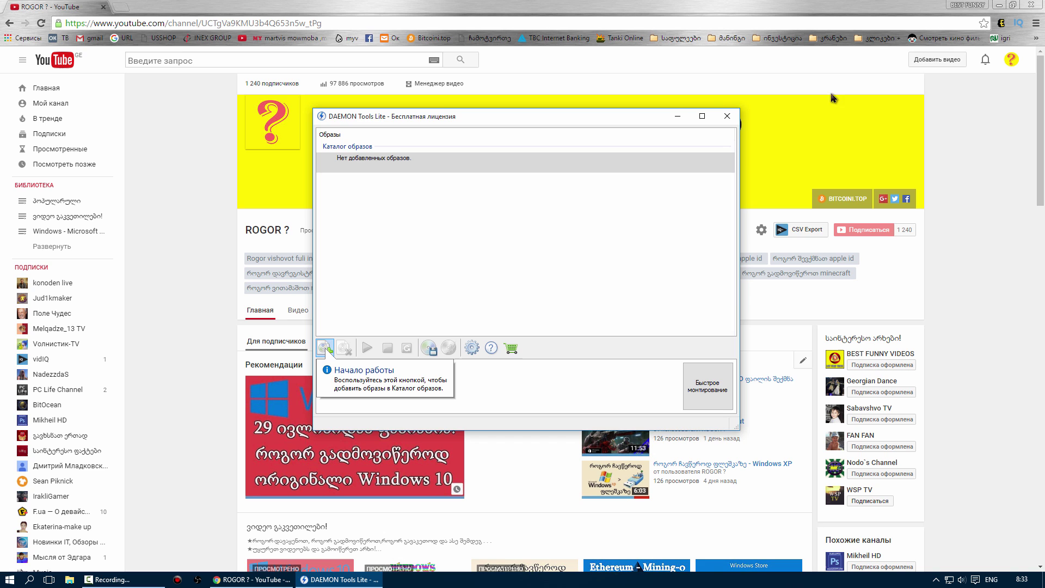
left_click_drag(642, 127, 652, 125)
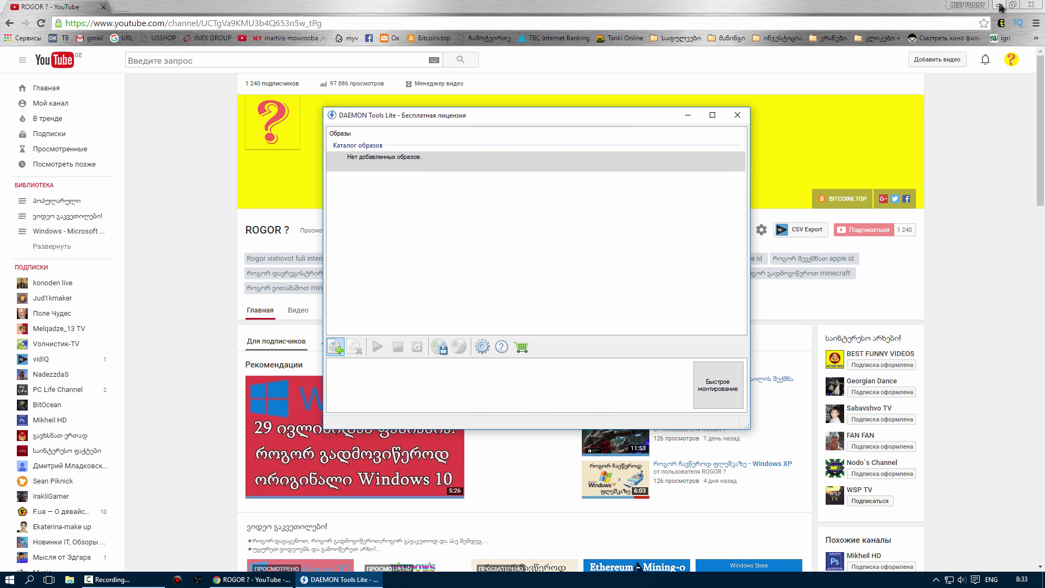
left_click(1000, 7)
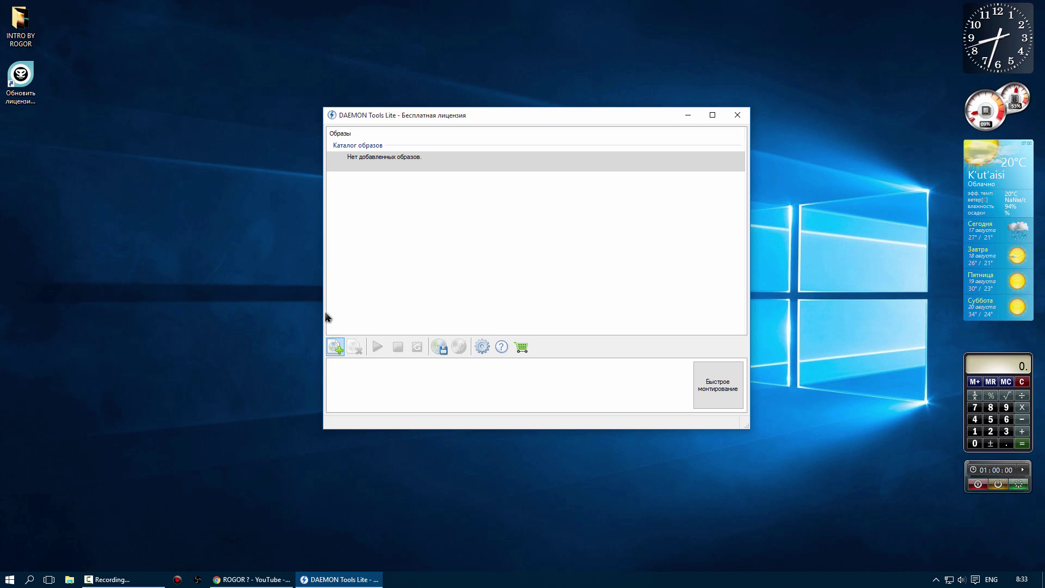
Step: Quick-mount the DriverPack Solution 15.4.12 disc image as drive E:
left_click(718, 384)
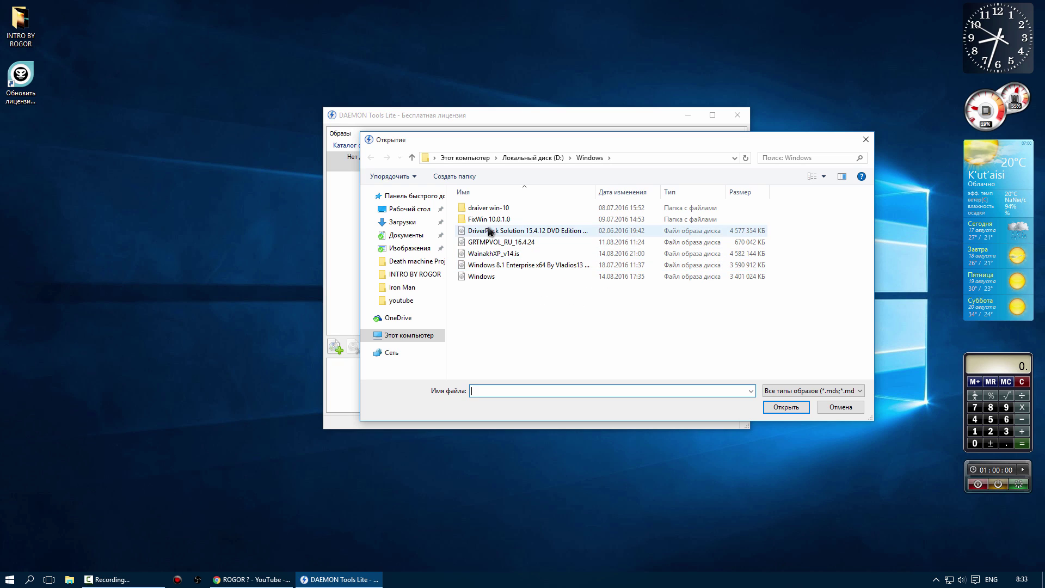
left_click(494, 235)
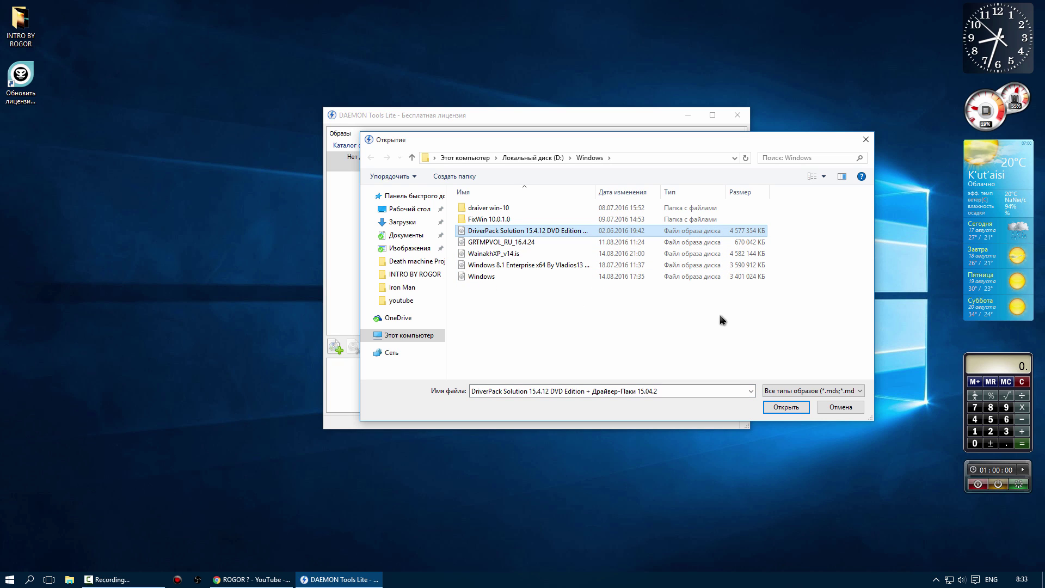
left_click(786, 406)
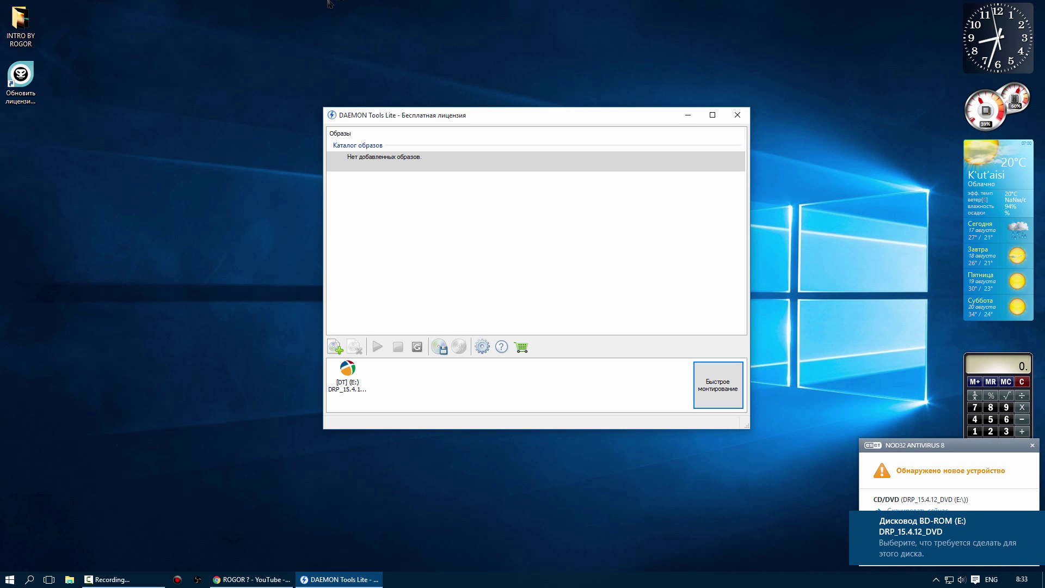
Step: Check This PC for the DRP_15.4.12_DVD drive E:, then maximize DAEMON Tools
left_click(10, 580)
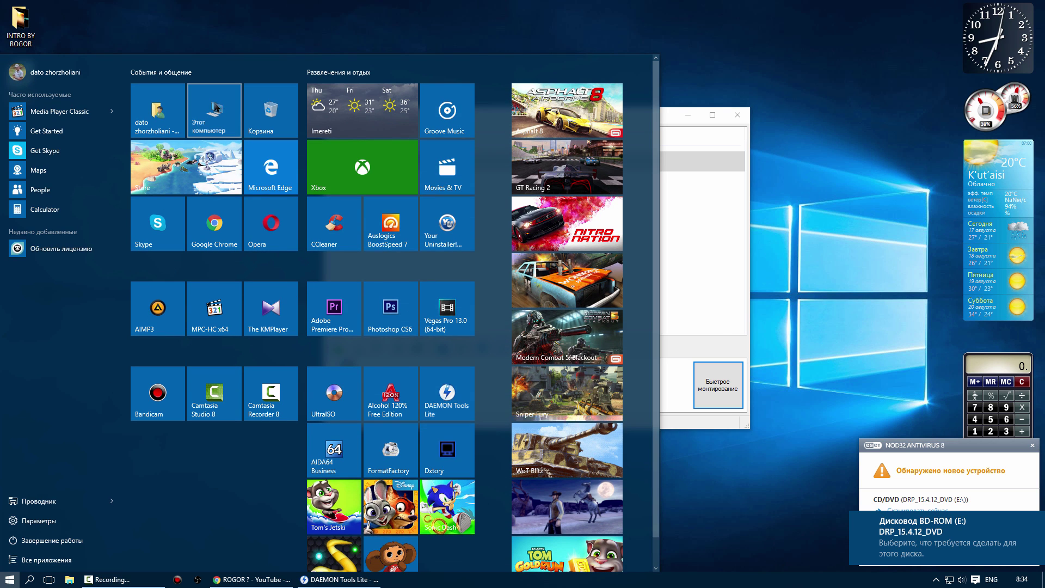
key("Escape")
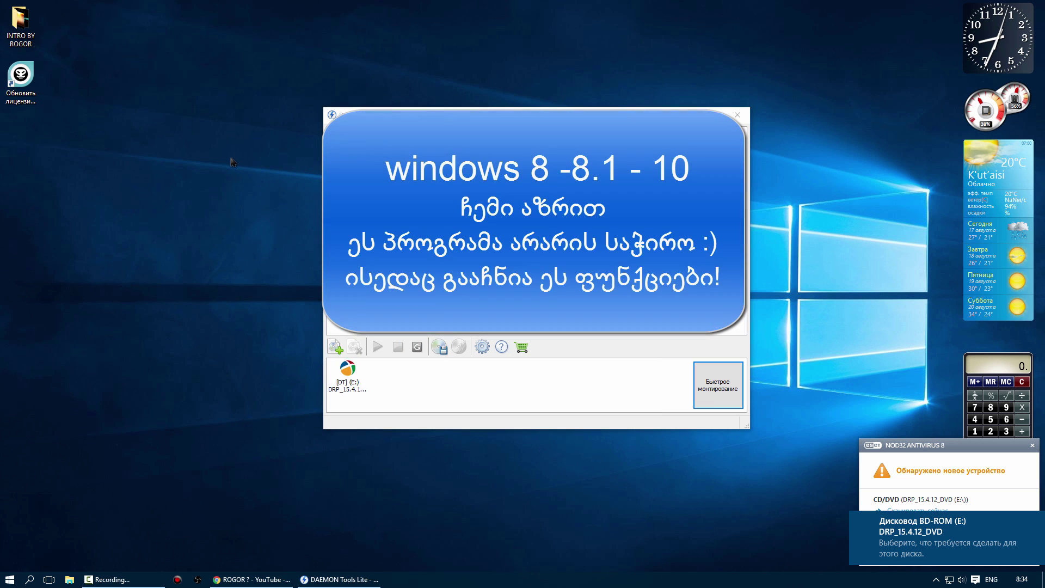
key("super+e")
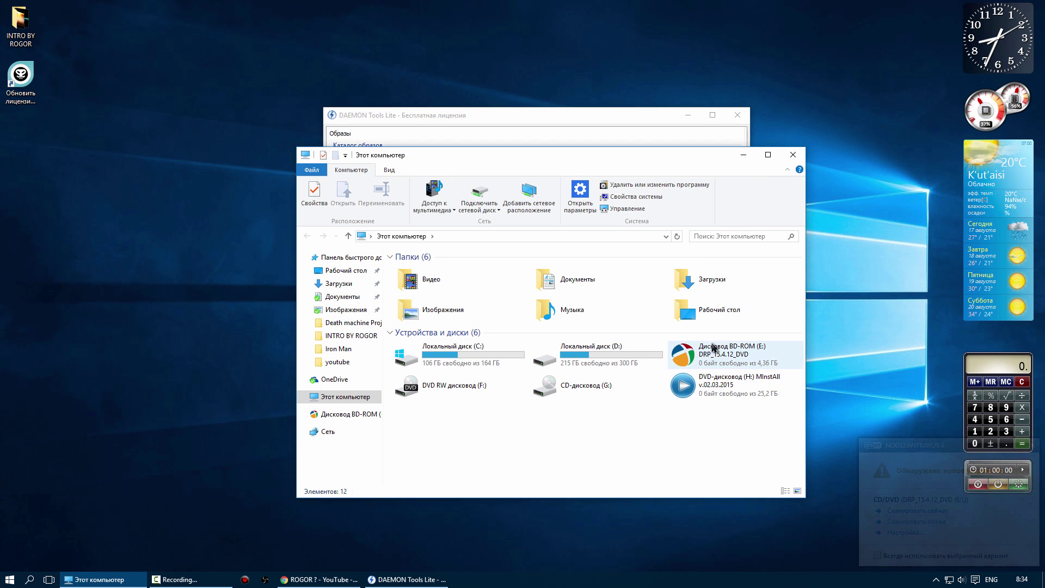
double_click(581, 121)
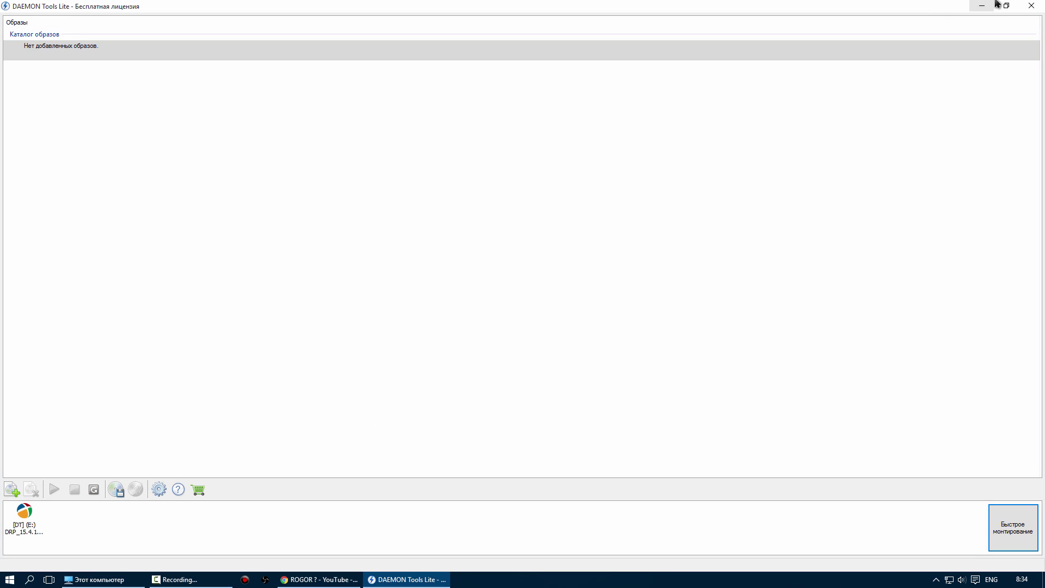
Step: Unmount the DriverPack image from virtual drive E: via Размонтировать
left_click(1006, 6)
right_click(356, 382)
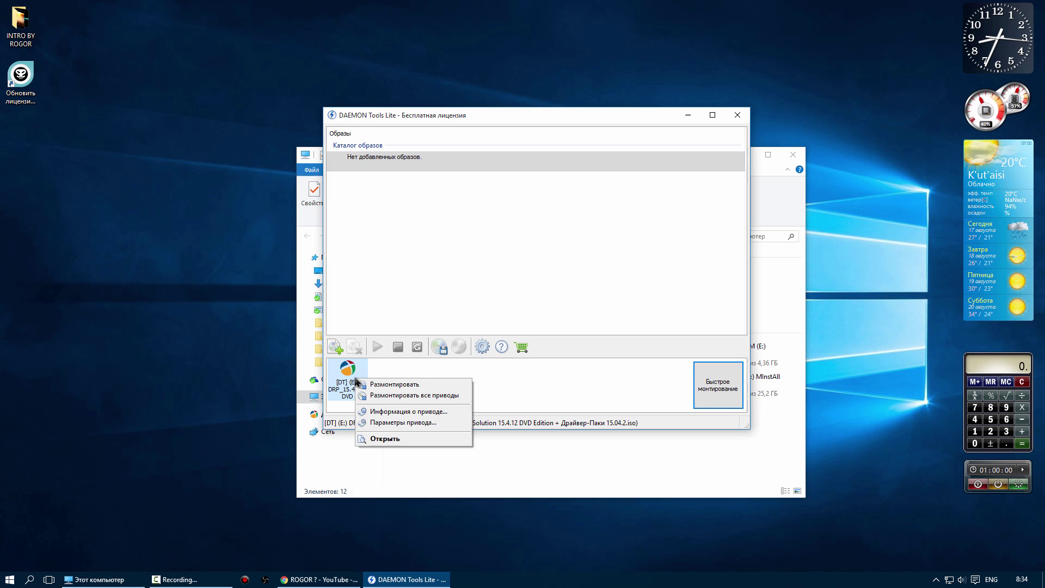
left_click(398, 387)
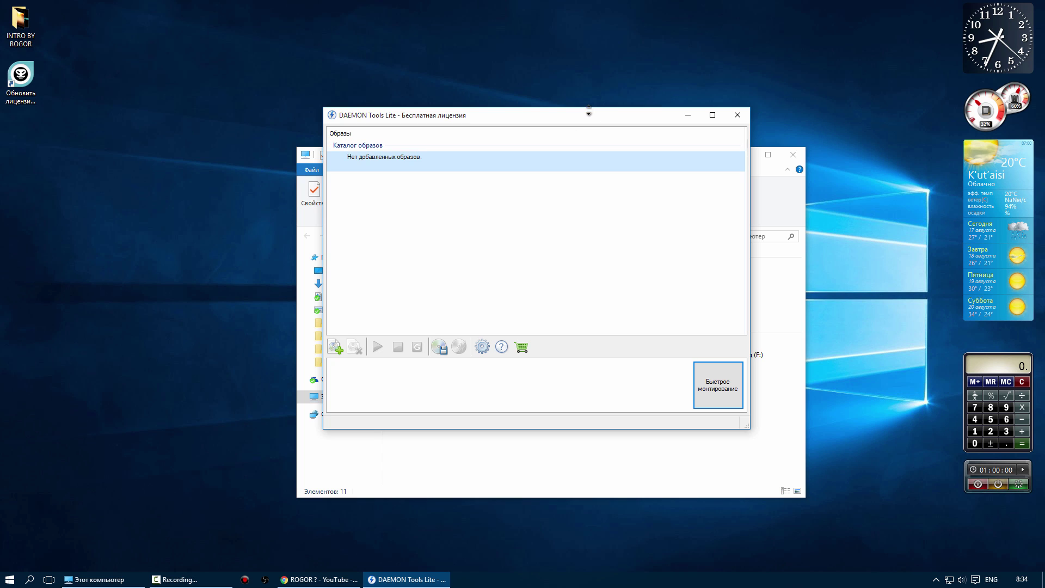
left_click_drag(588, 115, 408, 129)
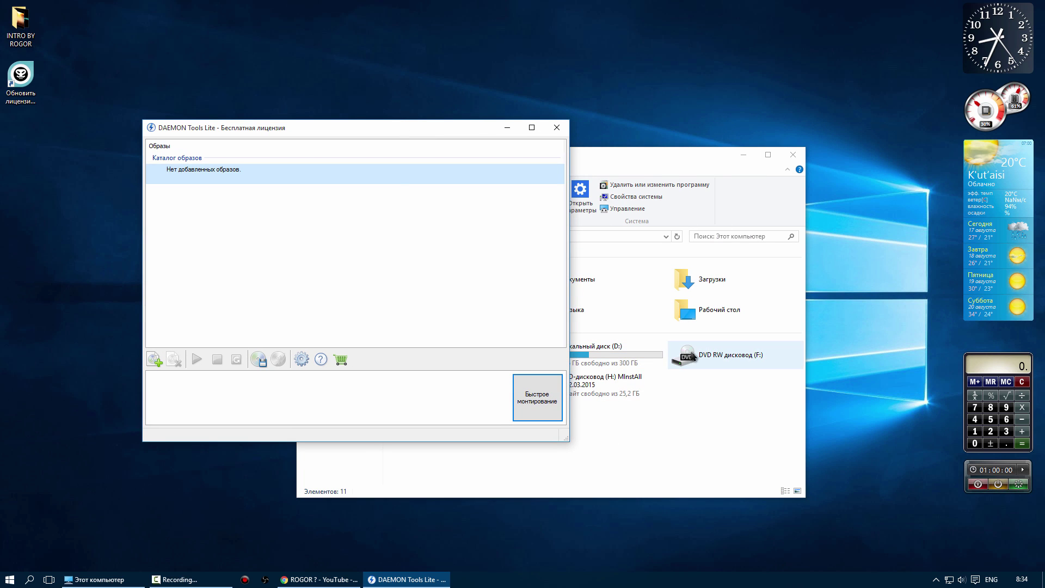
left_click_drag(336, 128, 501, 132)
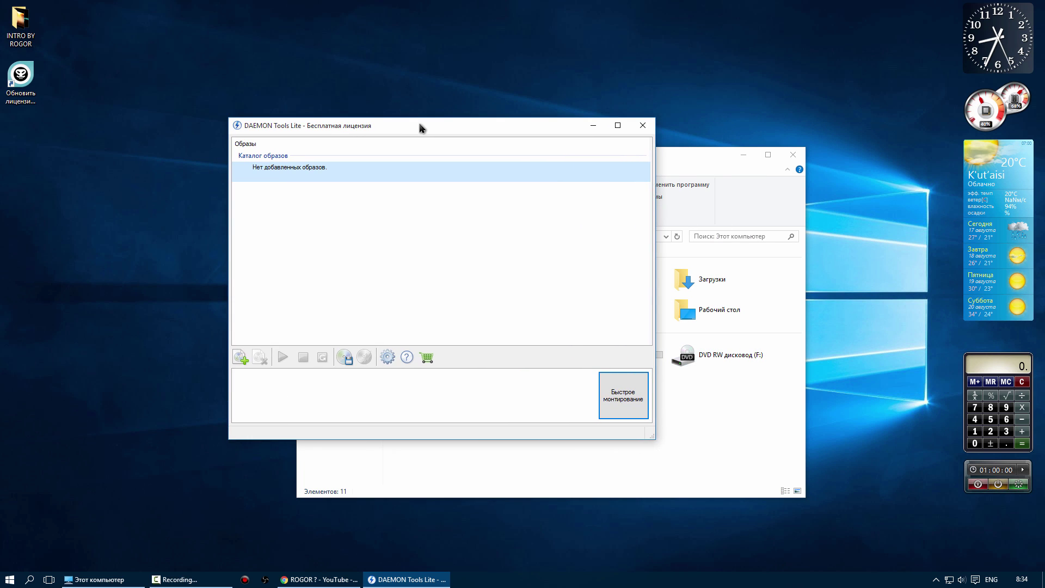
Step: Add D:\Windows\Windows.iso to the image catalog and select its entry
left_click(320, 363)
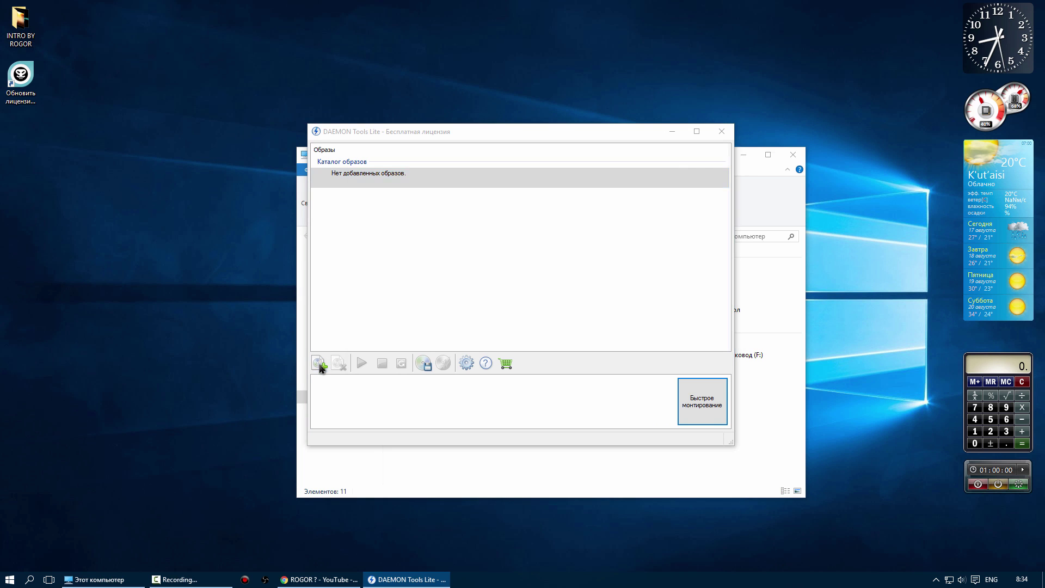
left_click(466, 293)
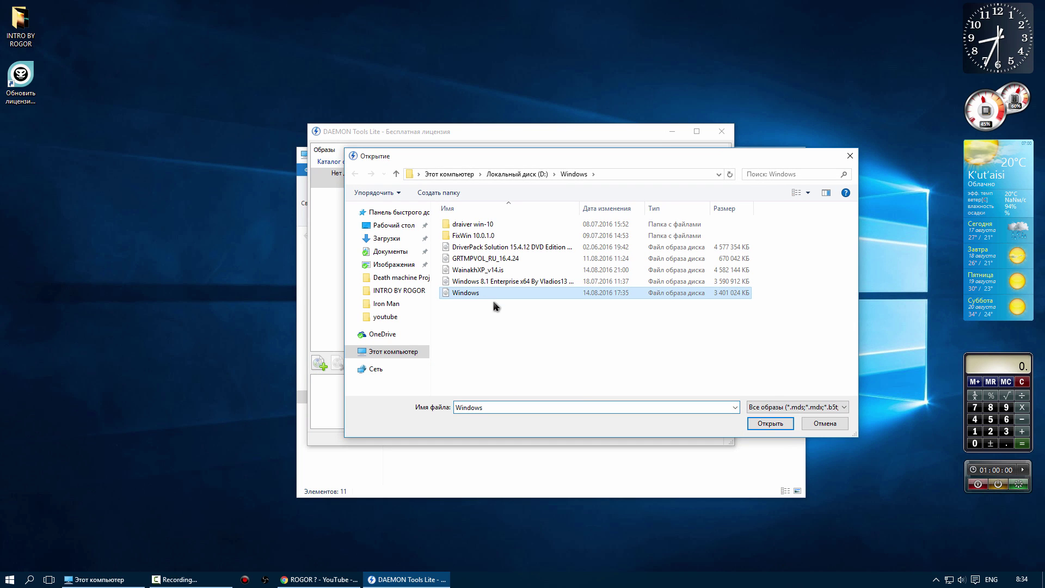
left_click(770, 423)
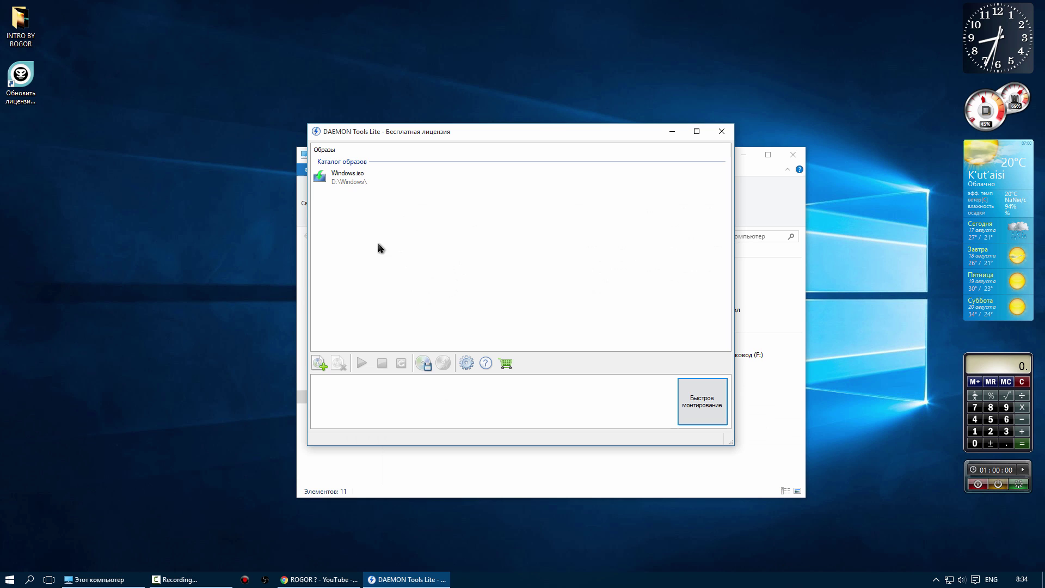
left_click(355, 180)
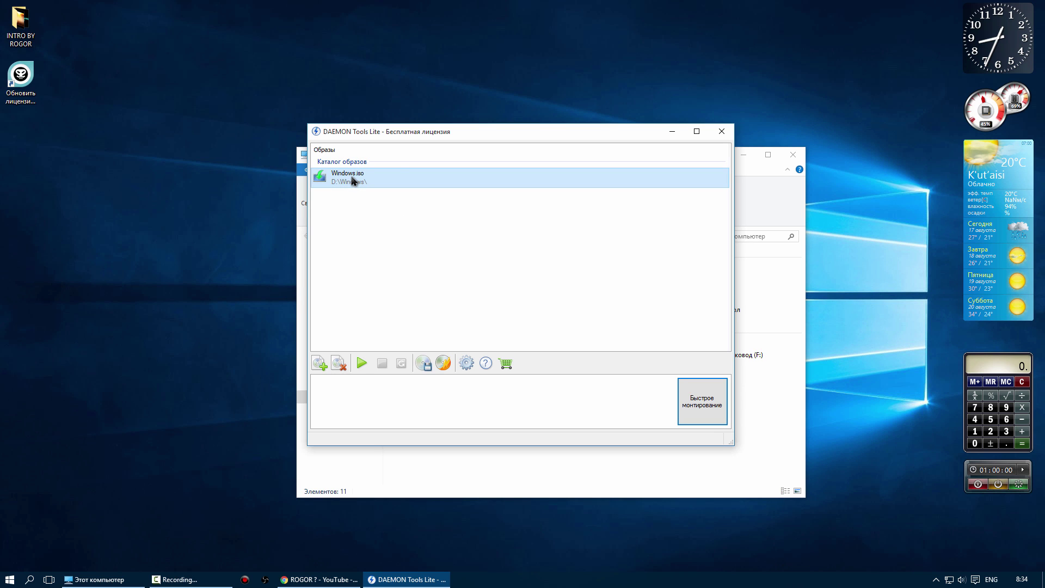
Step: Bring This PC forward to confirm drive E: is gone, then minimize it
left_click(748, 155)
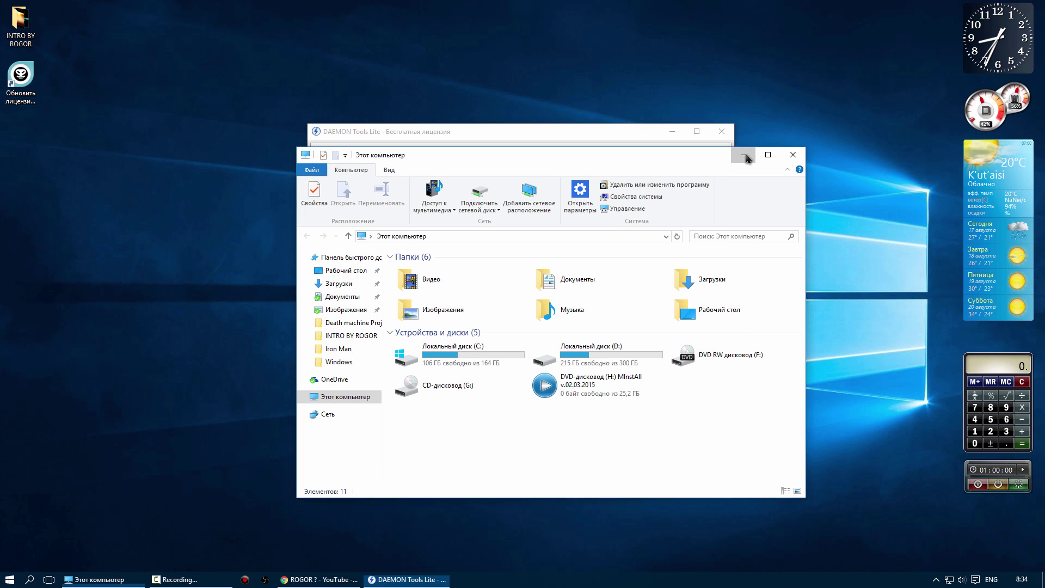
left_click_drag(581, 130, 622, 151)
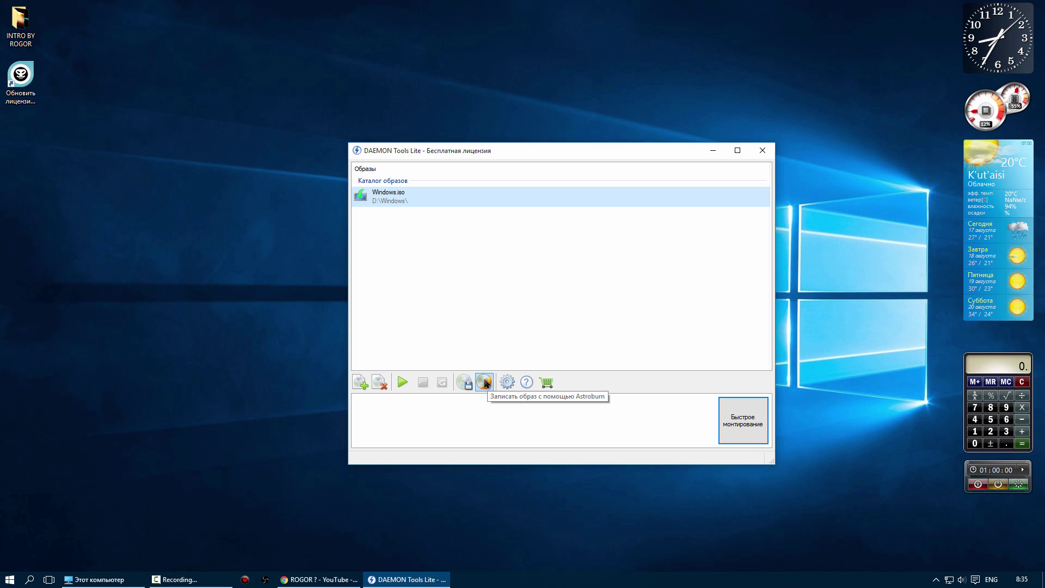
left_click(486, 382)
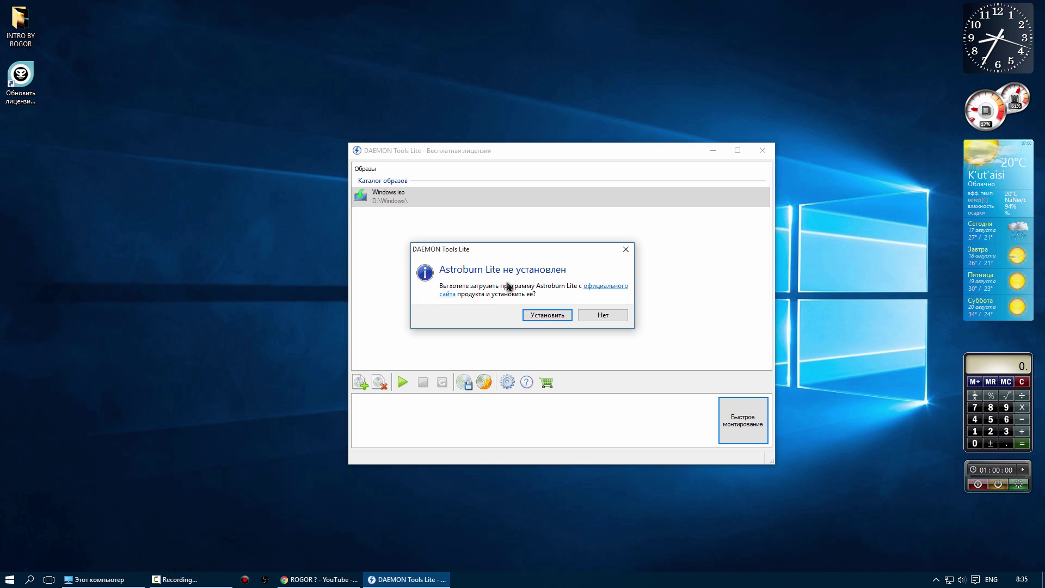
left_click(625, 250)
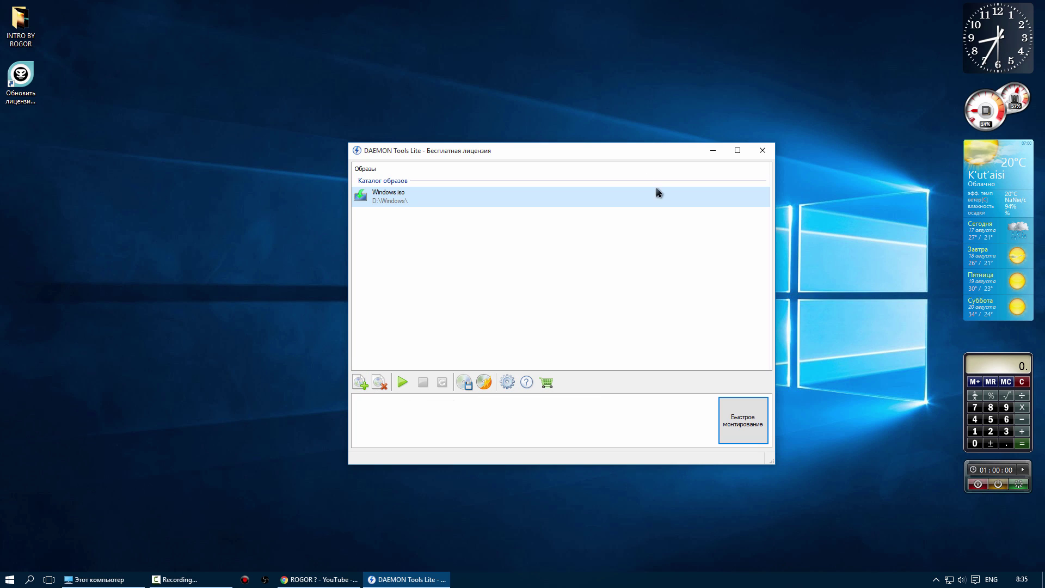
left_click_drag(611, 156, 616, 150)
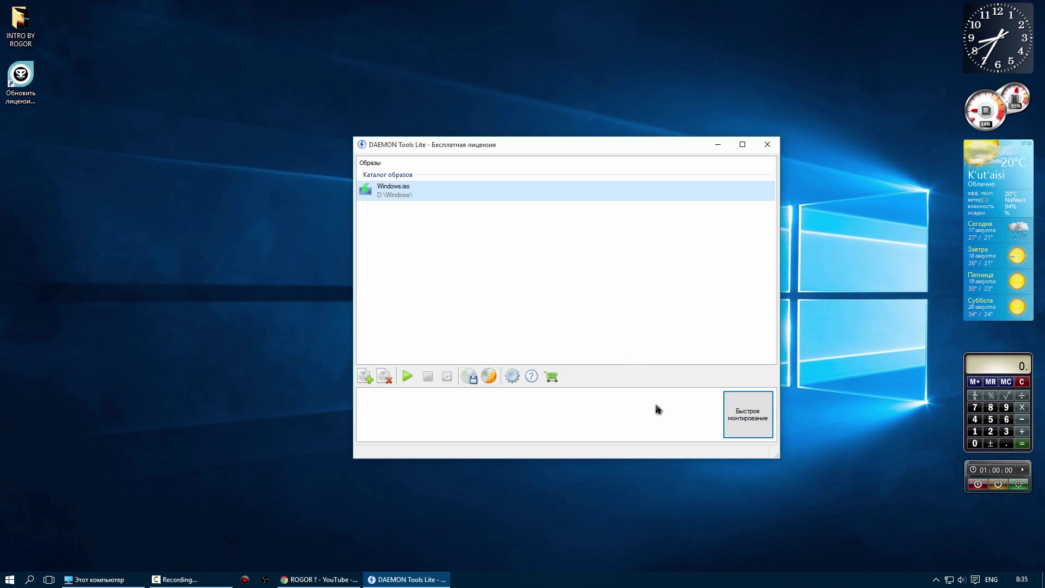
left_click_drag(609, 155, 598, 150)
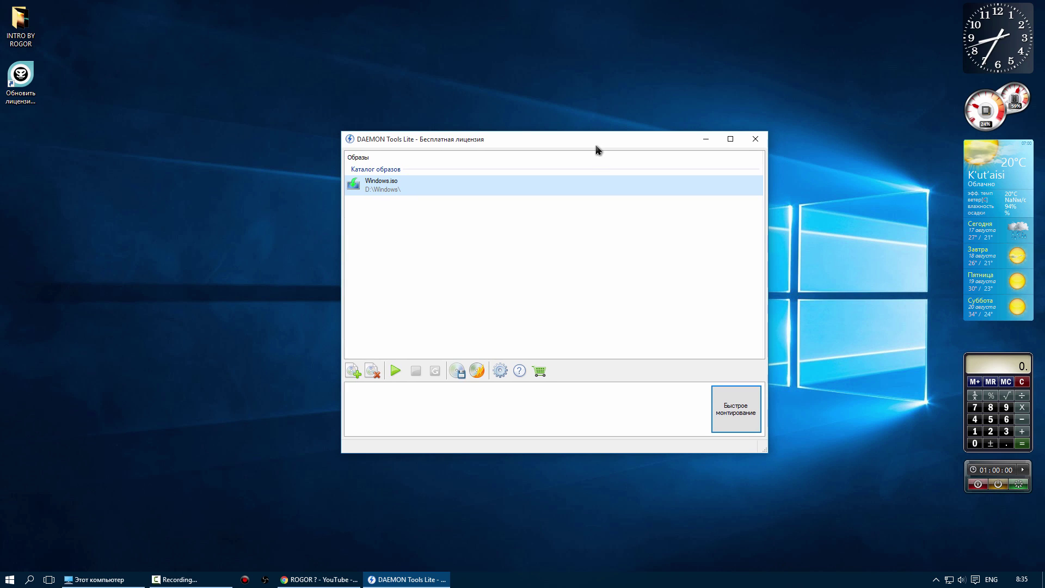